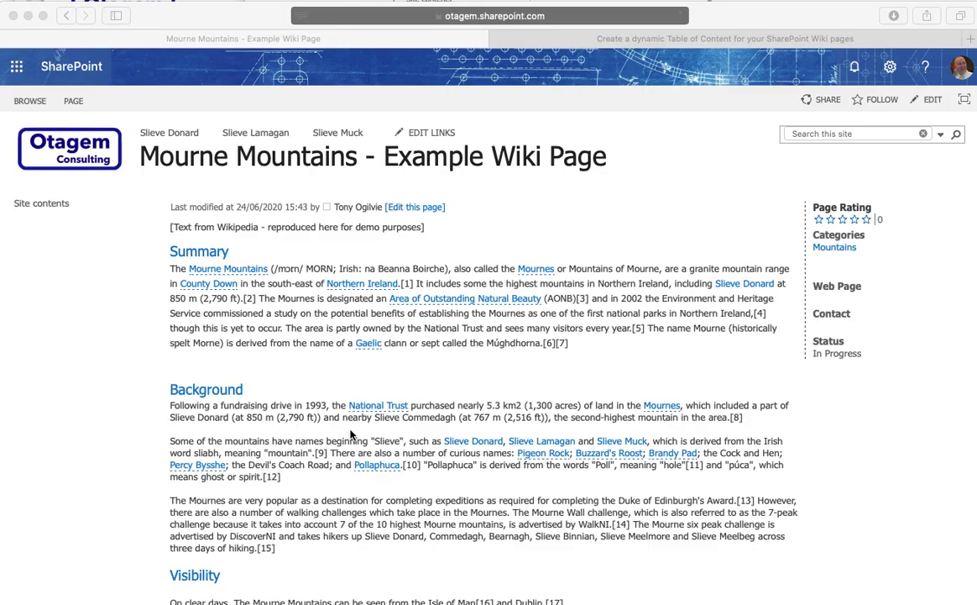
Step: Put the Mourne Mountains wiki page into edit mode
{"action": "left_click", "coordinate": [76, 106]}
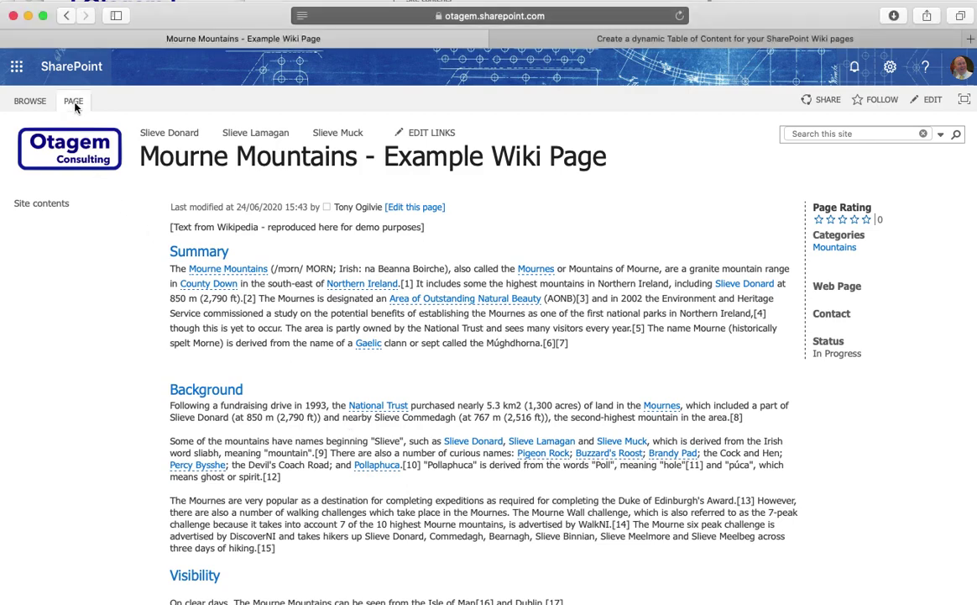
{"action": "left_click", "coordinate": [73, 101]}
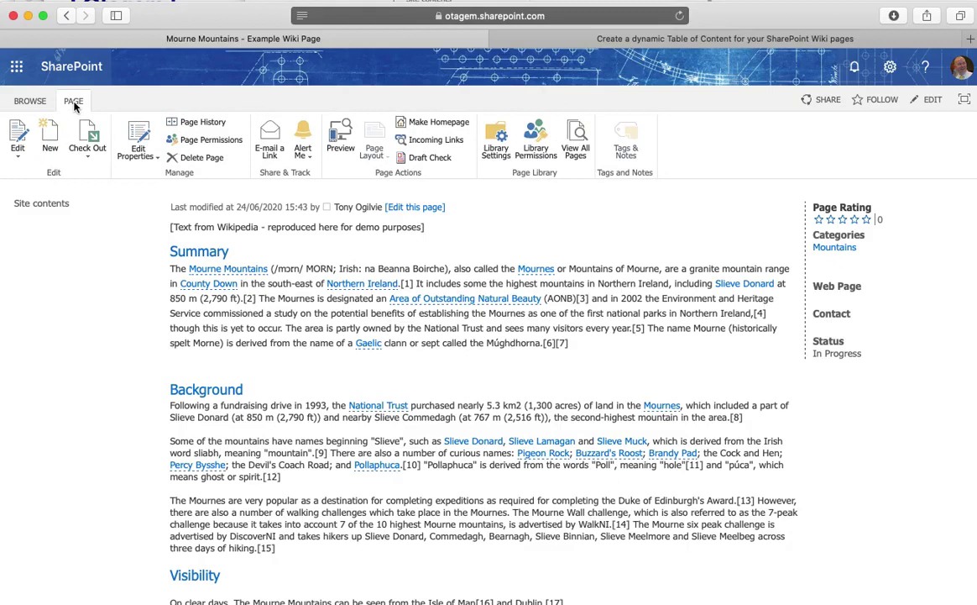
{"action": "left_click", "coordinate": [25, 147]}
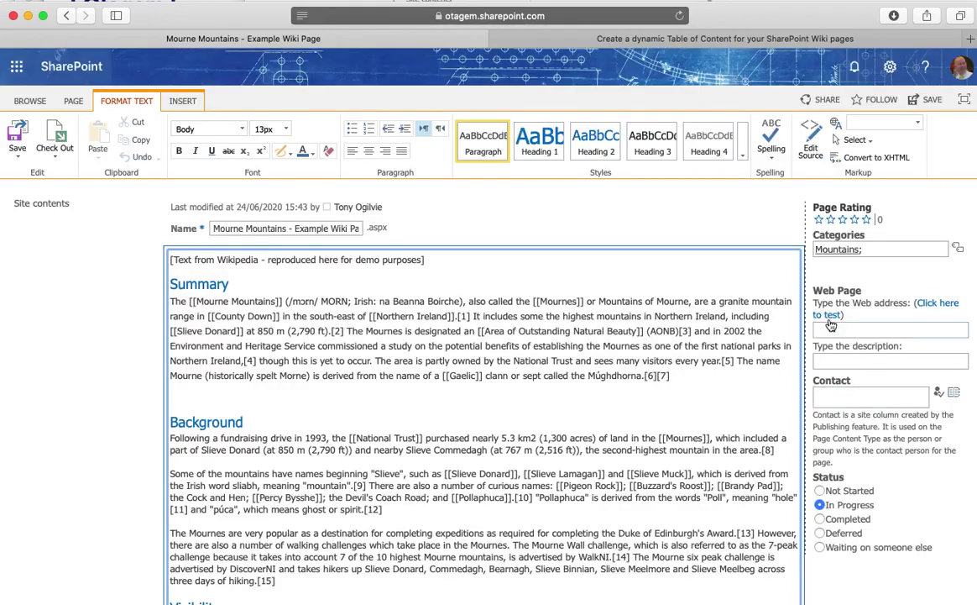
Step: Set categories to Mountains, Demo, Training and Irish Mountains, then save the page
{"action": "left_click", "coordinate": [878, 249]}
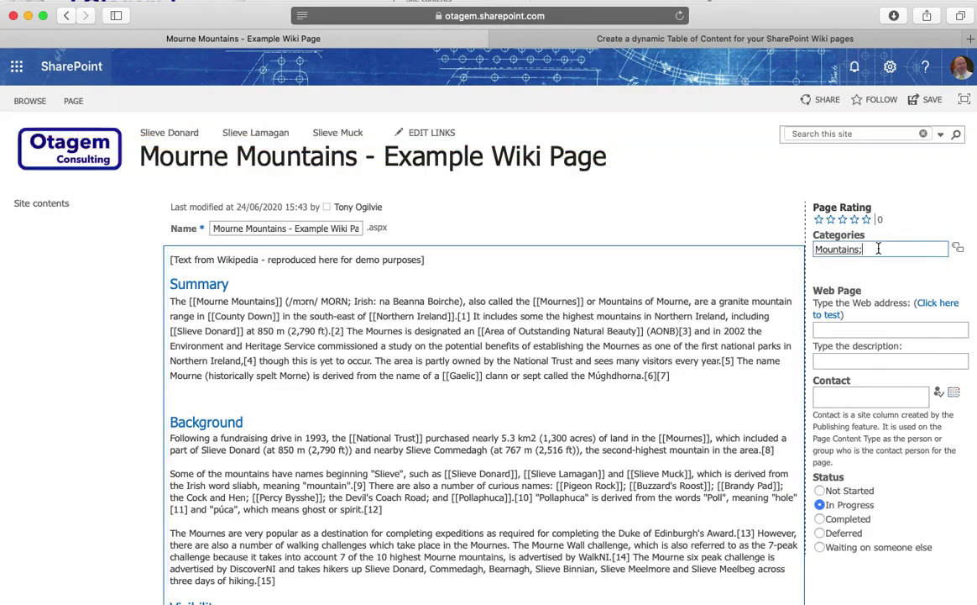
{"action": "key", "text": "BackSpace"}
{"action": "key", "text": "BackSpace"}
{"action": "key", "text": "BackSpace"}
{"action": "key", "text": "BackSpace"}
{"action": "key", "text": "BackSpace"}
{"action": "key", "text": "BackSpace"}
{"action": "key", "text": "BackSpace"}
{"action": "key", "text": "BackSpace"}
{"action": "key", "text": "BackSpace"}
{"action": "key", "text": "BackSpace"}
{"action": "type", "text": "mou"}
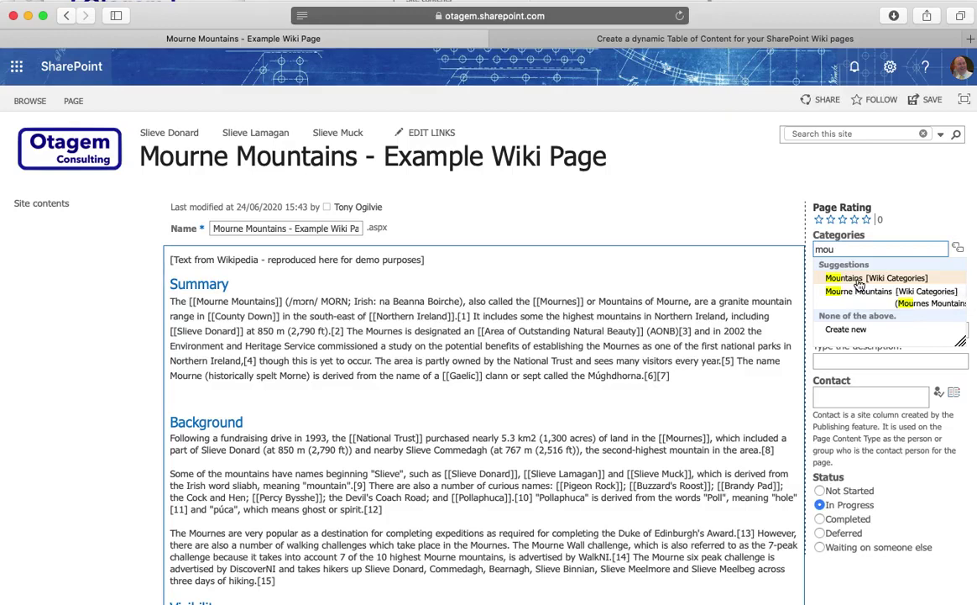
{"action": "left_click", "coordinate": [856, 281]}
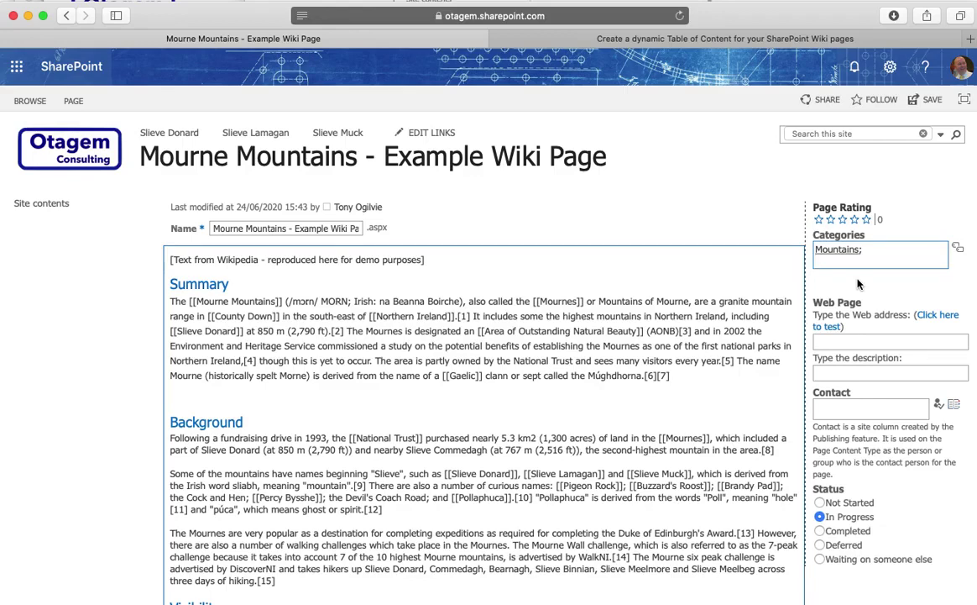
{"action": "type", "text": "Demo; "}
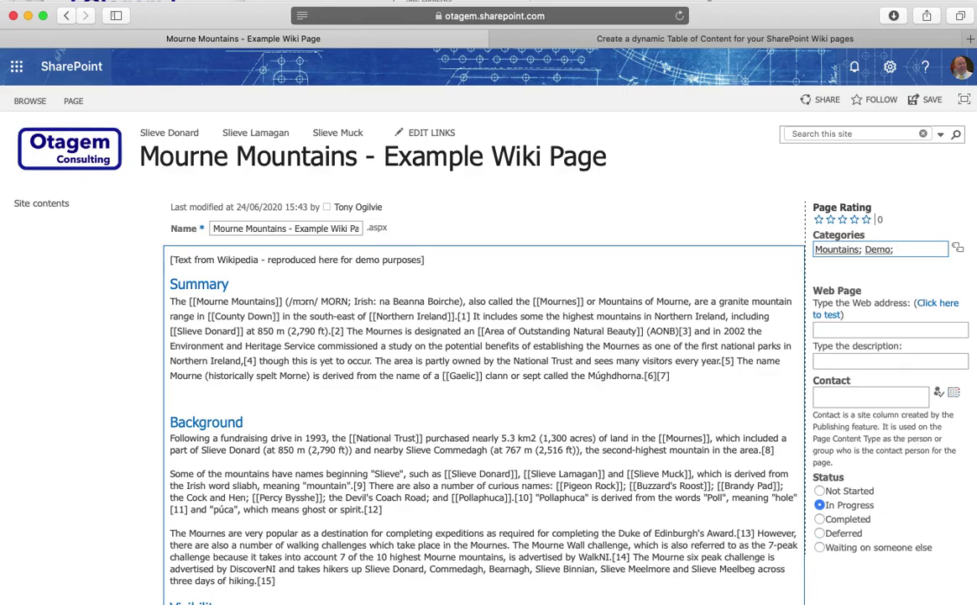
{"action": "type", "text": "Training; Iris"}
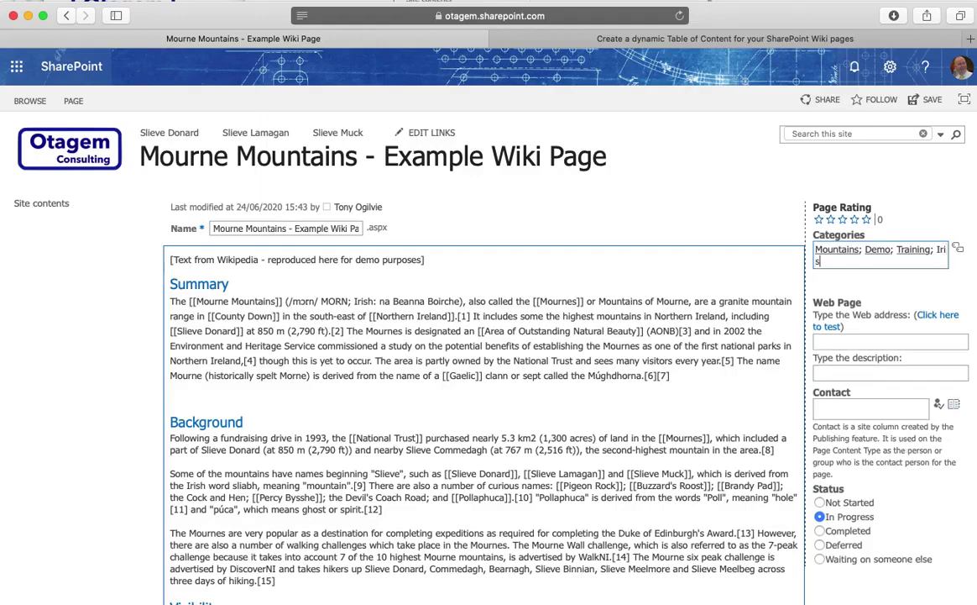
{"action": "type", "text": "h Mountains;"}
{"action": "left_click", "coordinate": [72, 99]}
{"action": "left_click", "coordinate": [19, 134]}
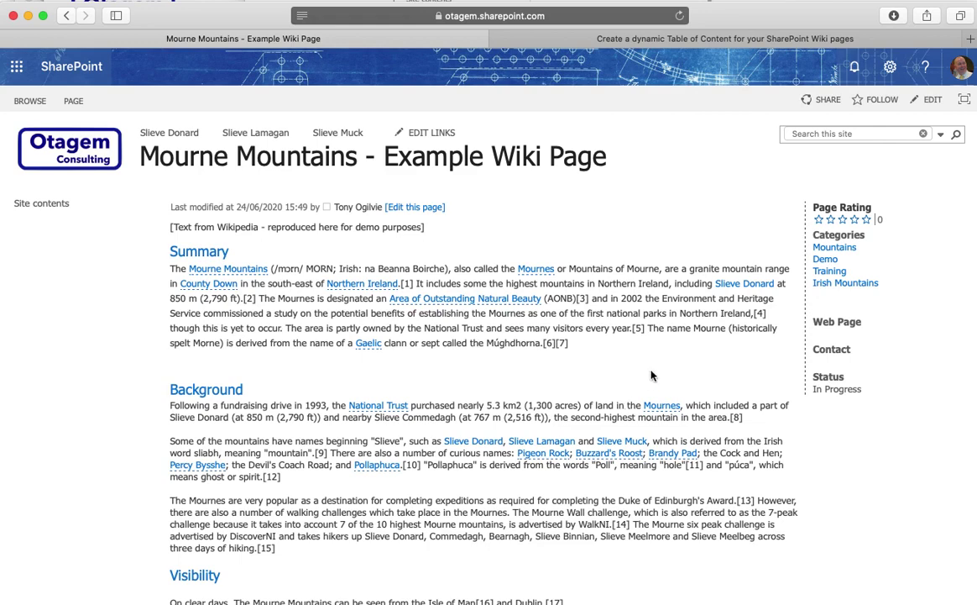
Step: Open the Slieve Donard wiki page and start editing it
{"action": "left_click", "coordinate": [740, 285]}
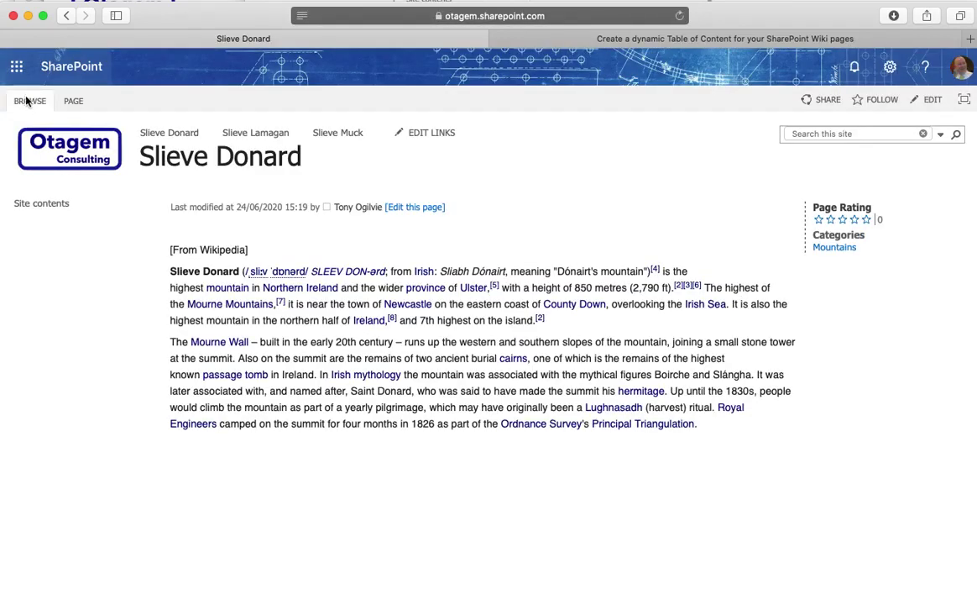
{"action": "left_click", "coordinate": [78, 102]}
{"action": "left_click", "coordinate": [18, 136]}
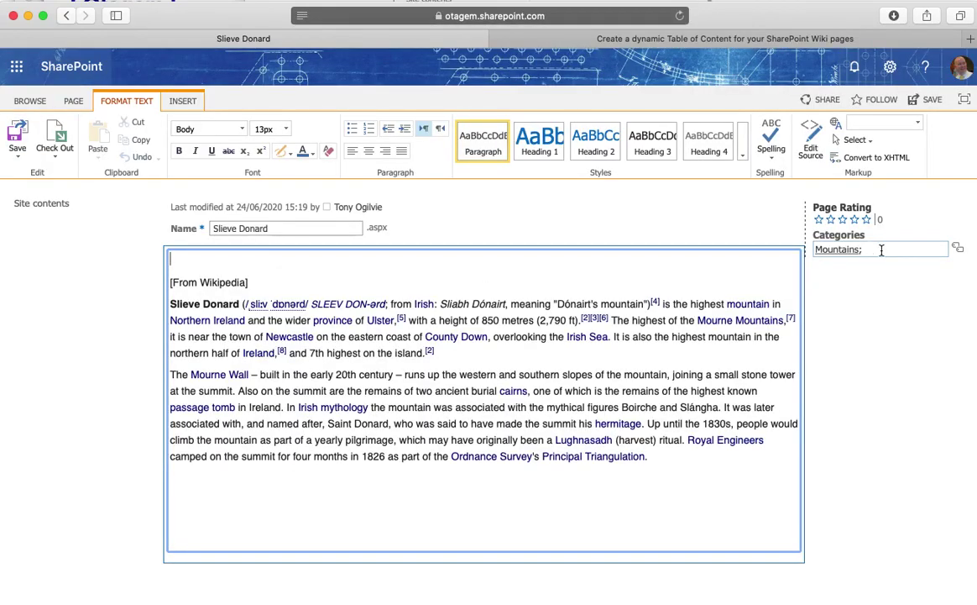
Step: Add Irish Mountains and Slieve Donard to the page's categories and save
{"action": "left_click", "coordinate": [882, 249]}
{"action": "type", "text": "Iri"}
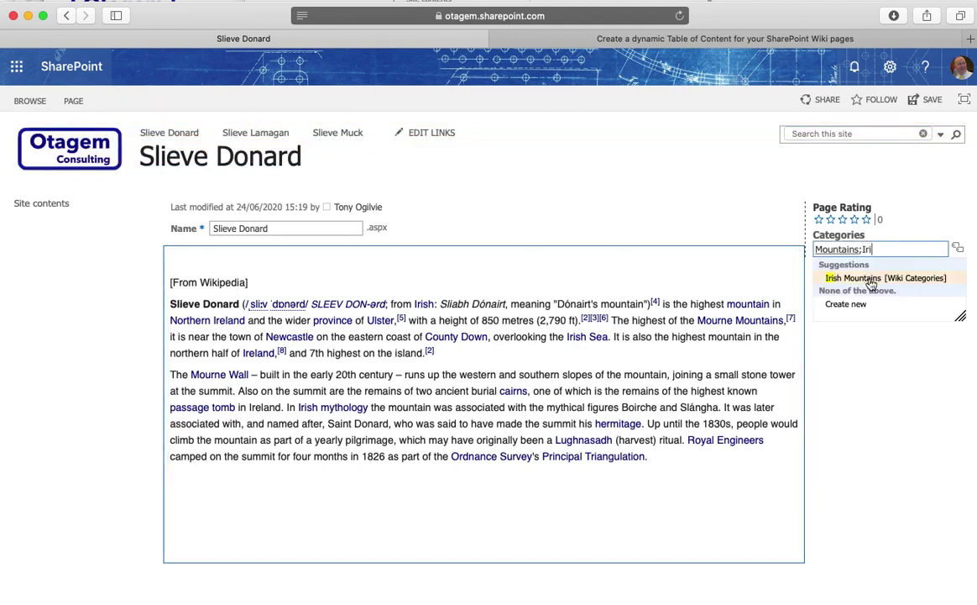
{"action": "left_click", "coordinate": [872, 283]}
{"action": "type", "text": "Slie"}
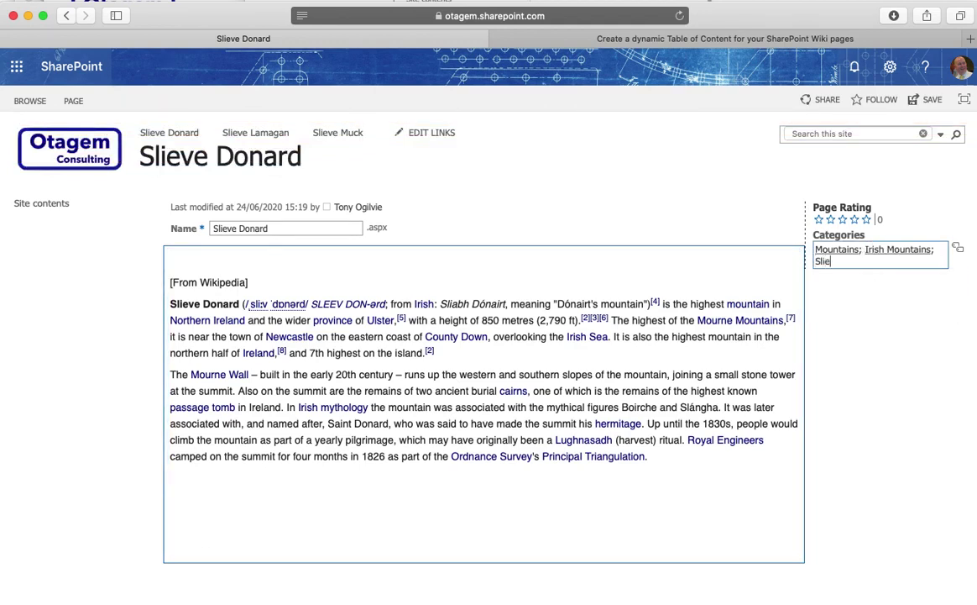
{"action": "type", "text": "ve Donard"}
{"action": "type", "text": ";"}
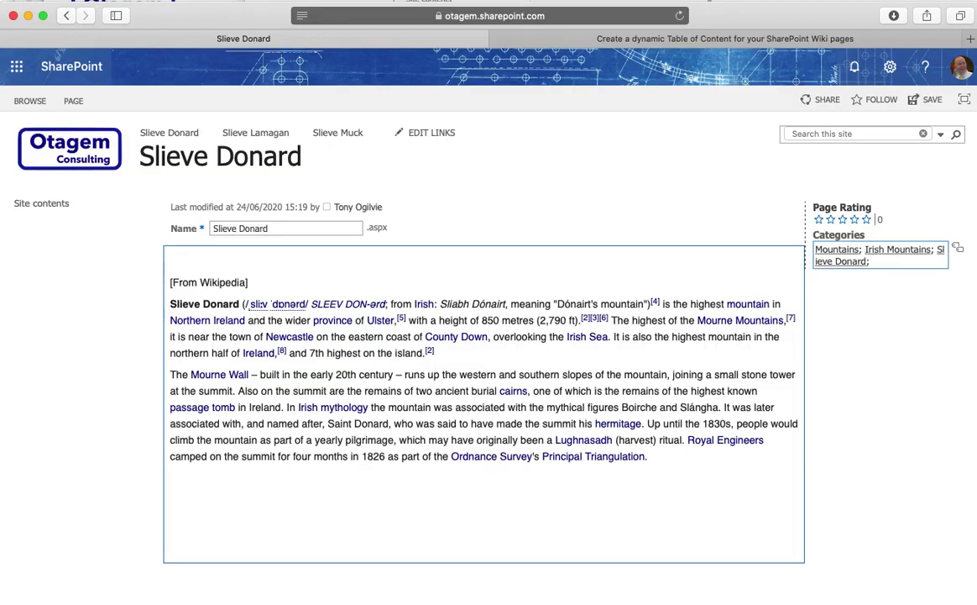
{"action": "left_click", "coordinate": [84, 103]}
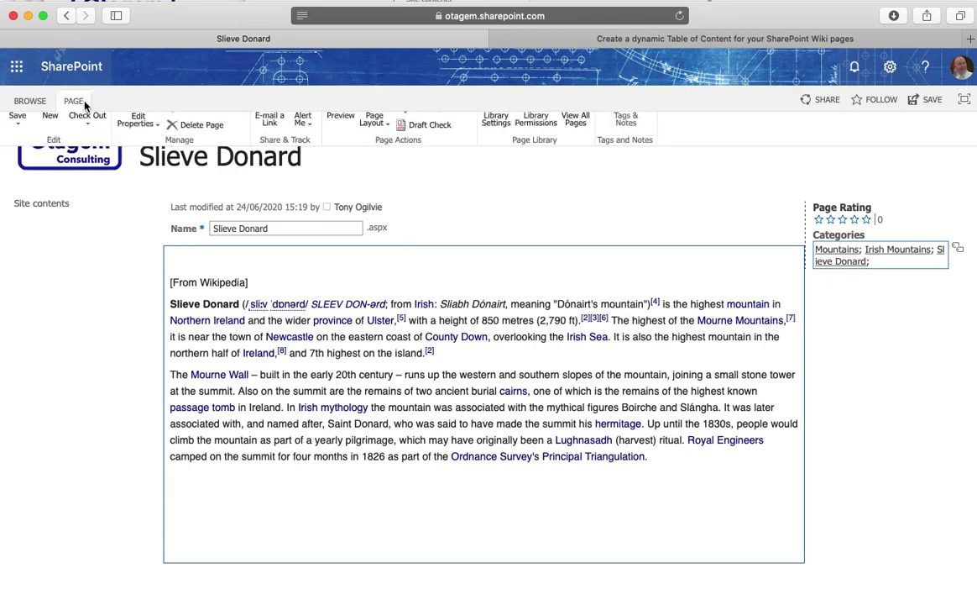
{"action": "left_click", "coordinate": [17, 136]}
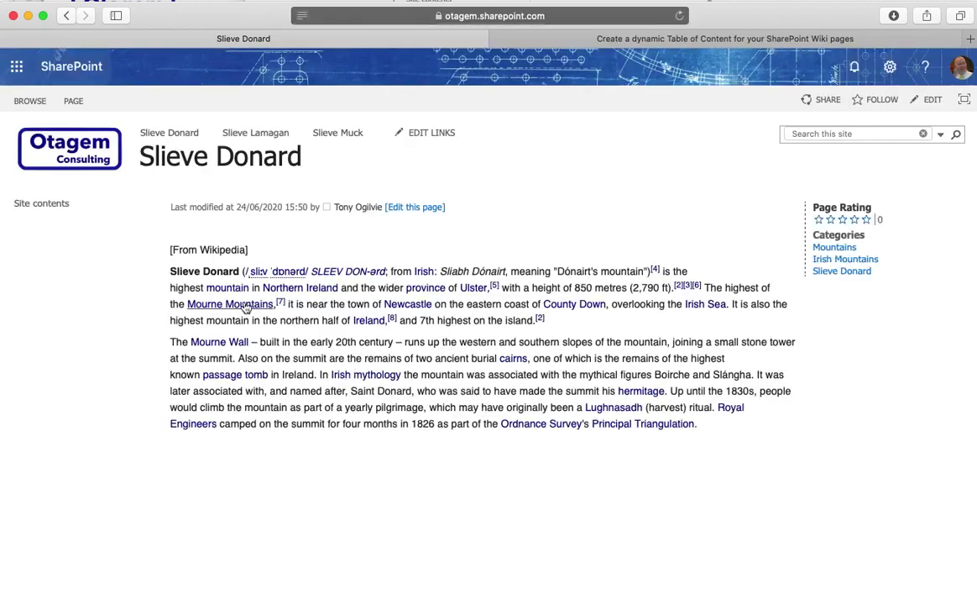
Step: Check the Mountains category lists four pages, return home, and open Settings
{"action": "left_click", "coordinate": [59, 154]}
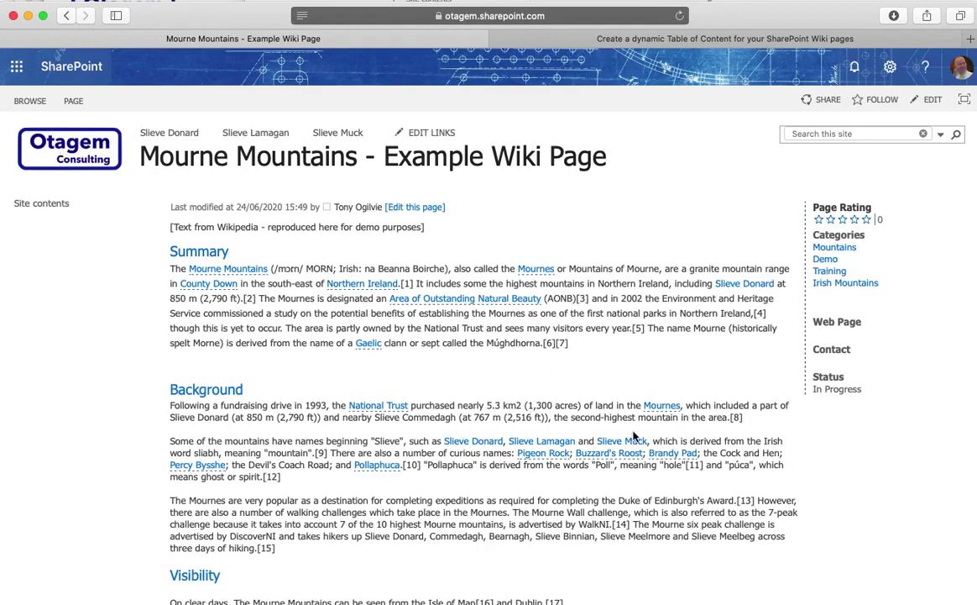
{"action": "left_click", "coordinate": [835, 248]}
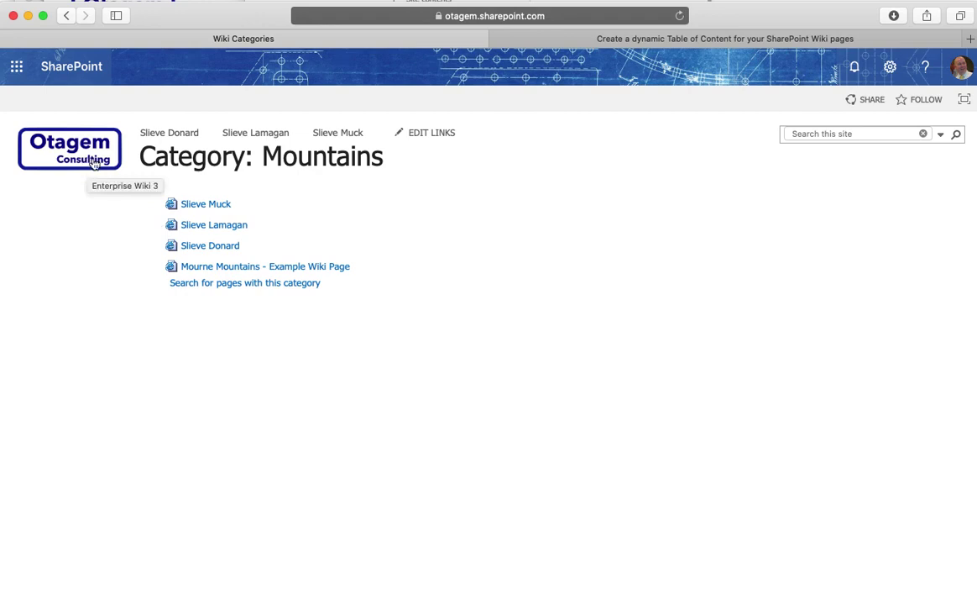
{"action": "left_click", "coordinate": [94, 163]}
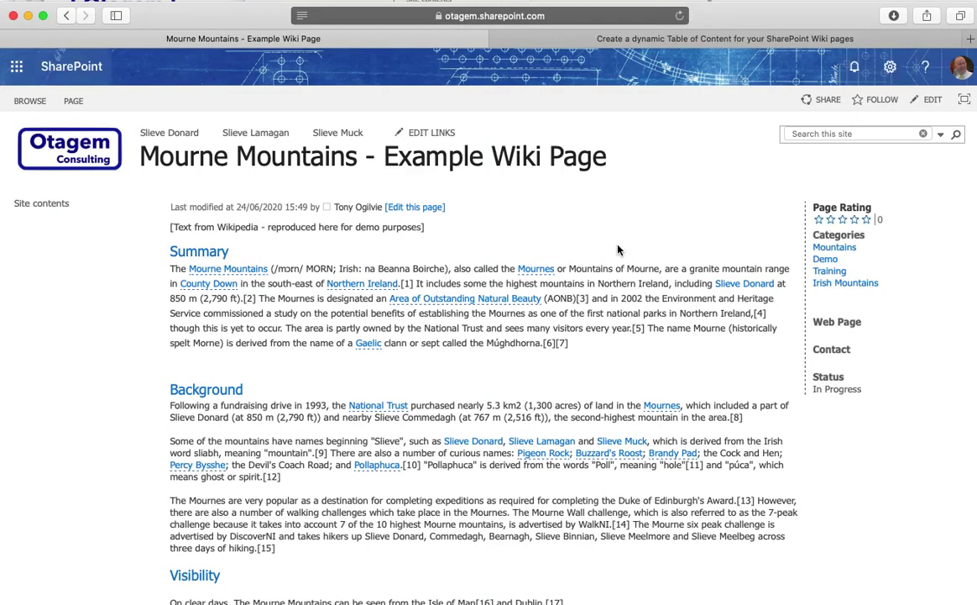
{"action": "left_click", "coordinate": [890, 68]}
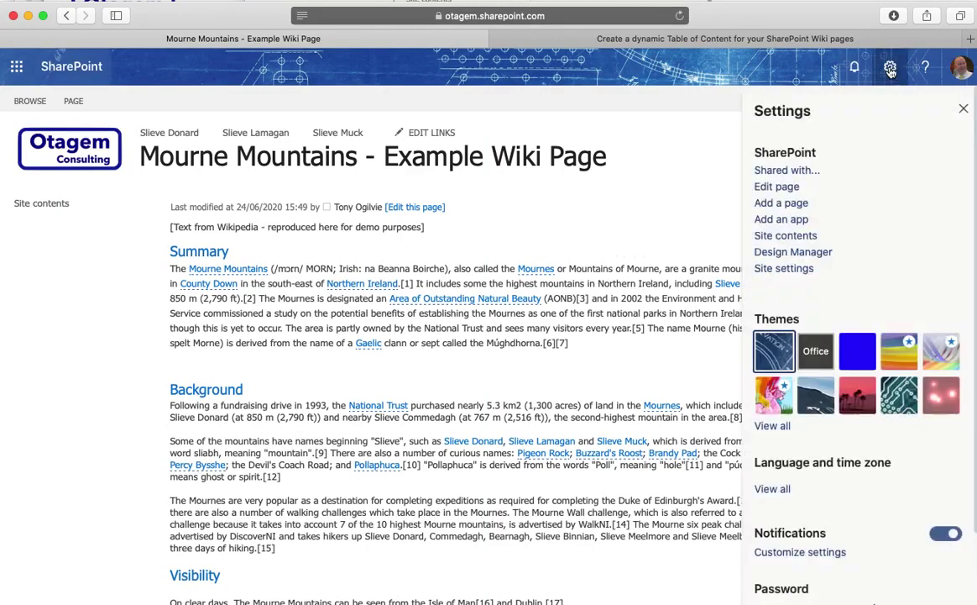
Step: Open Term store management from Site Settings and expand the Wiki Categories term set
{"action": "left_click", "coordinate": [776, 269]}
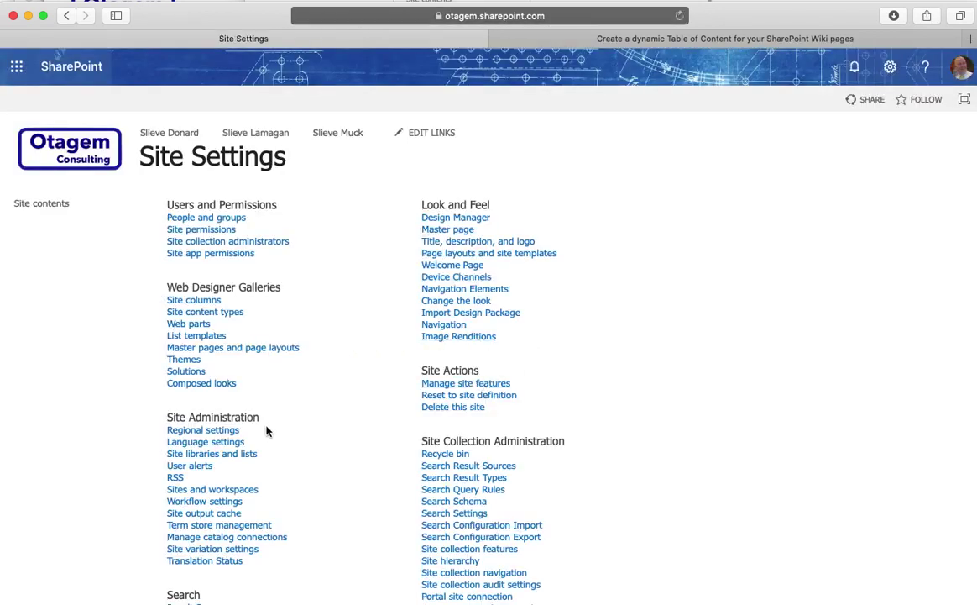
{"action": "left_click", "coordinate": [235, 528]}
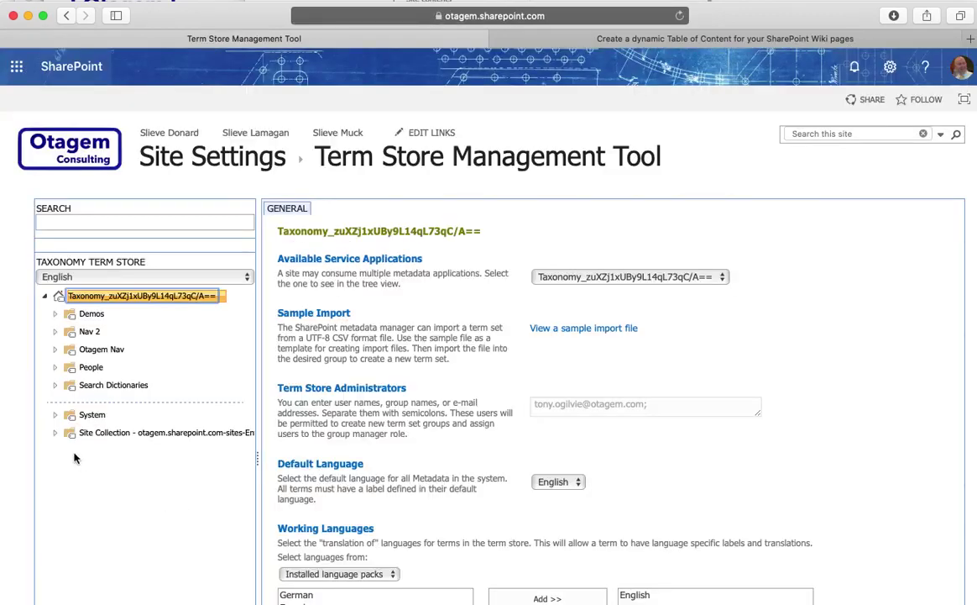
{"action": "left_click", "coordinate": [55, 433]}
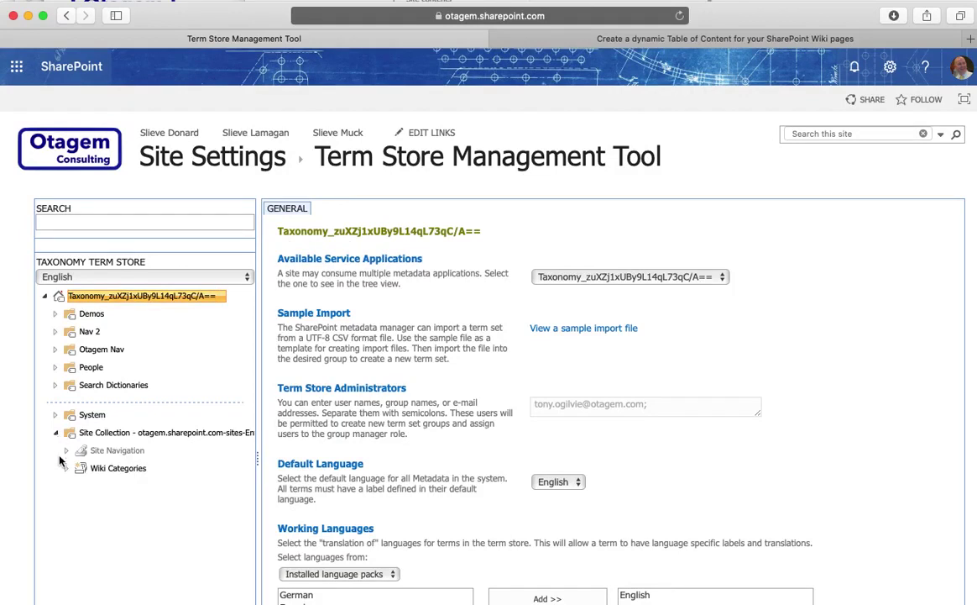
{"action": "mouse_move", "coordinate": [98, 475]}
{"action": "left_click", "coordinate": [68, 469]}
{"action": "scroll", "coordinate": [84, 475], "scroll_direction": "down", "scroll_amount": 1}
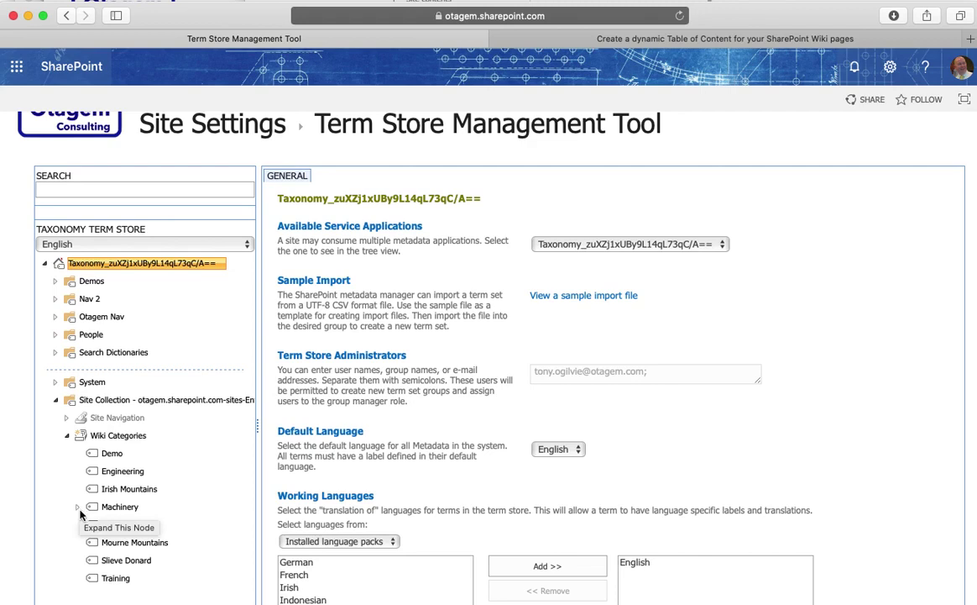
{"action": "scroll", "coordinate": [148, 558], "scroll_direction": "down", "scroll_amount": 2}
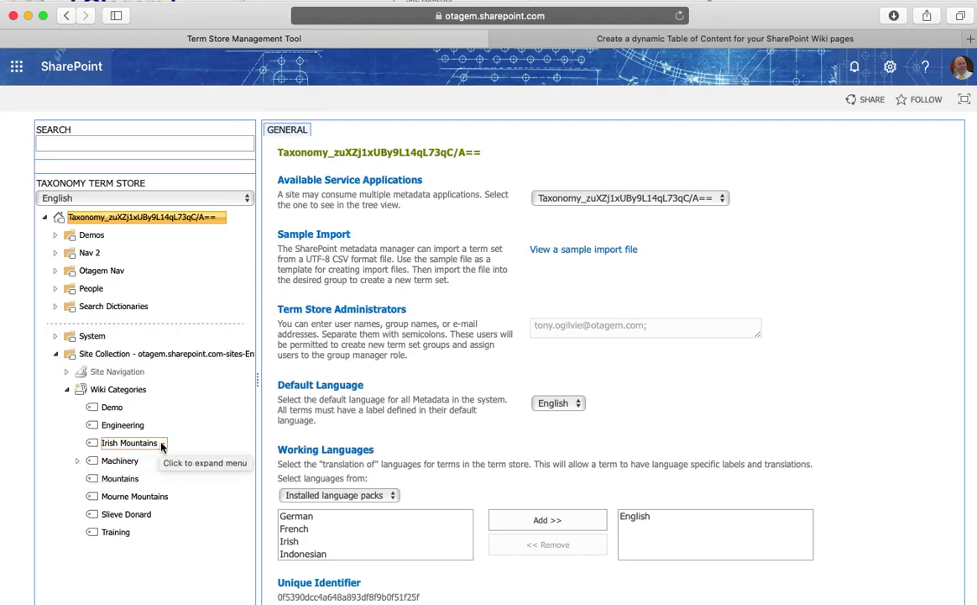
Step: Move the Mourne Mountains term under Irish Mountains in Wiki Categories
{"action": "left_click", "coordinate": [173, 500]}
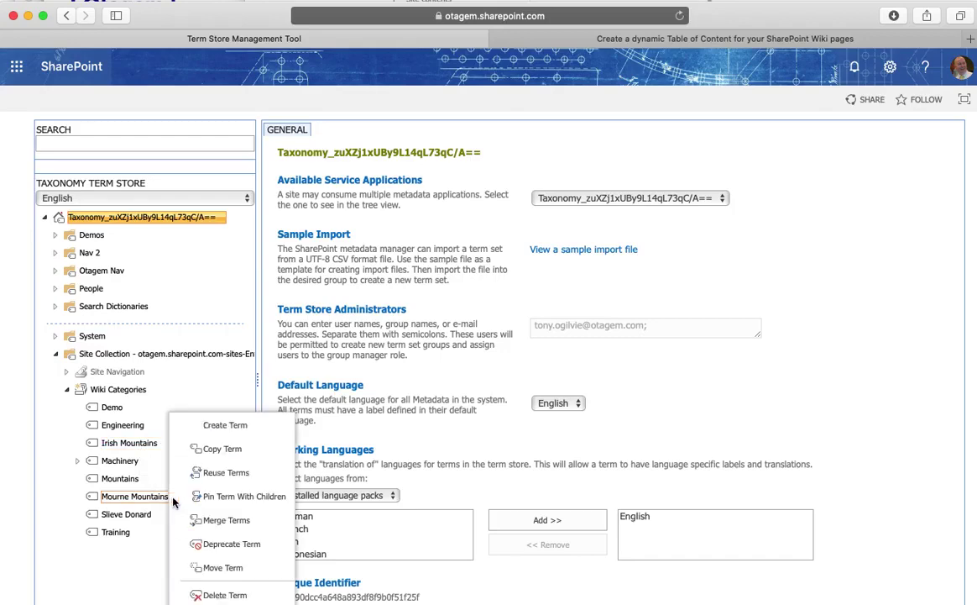
{"action": "left_click", "coordinate": [200, 566]}
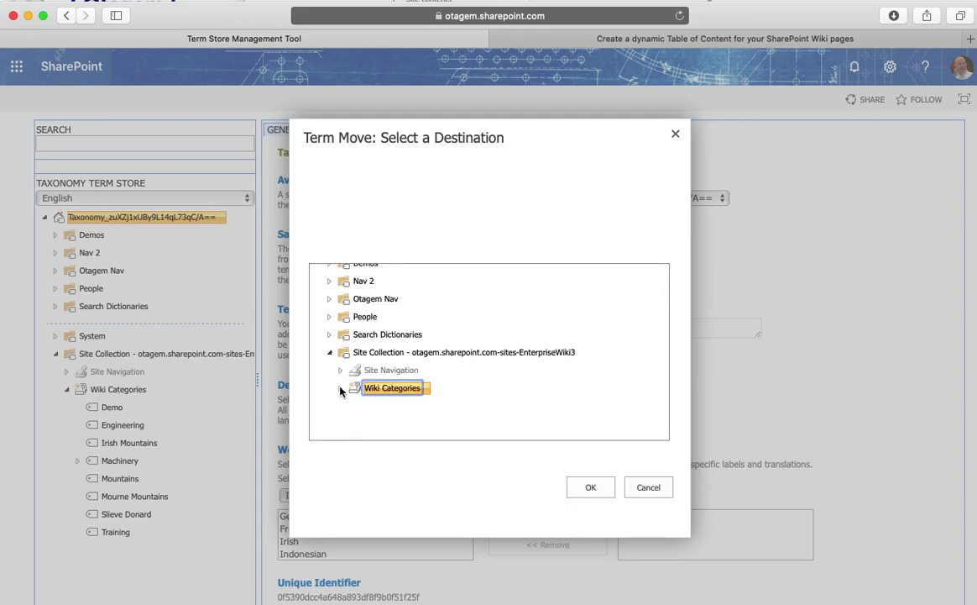
{"action": "left_click", "coordinate": [339, 388]}
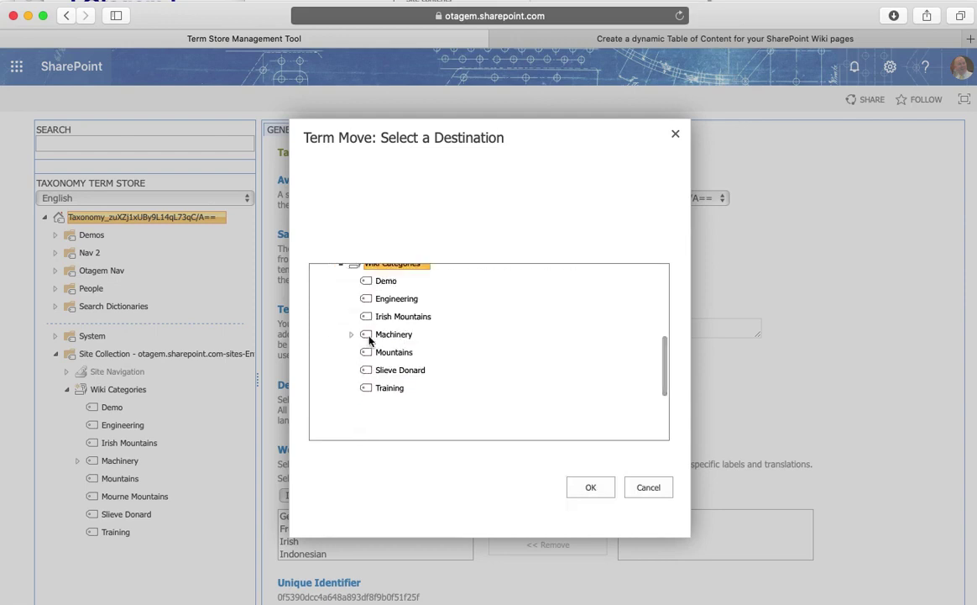
{"action": "left_click", "coordinate": [402, 317]}
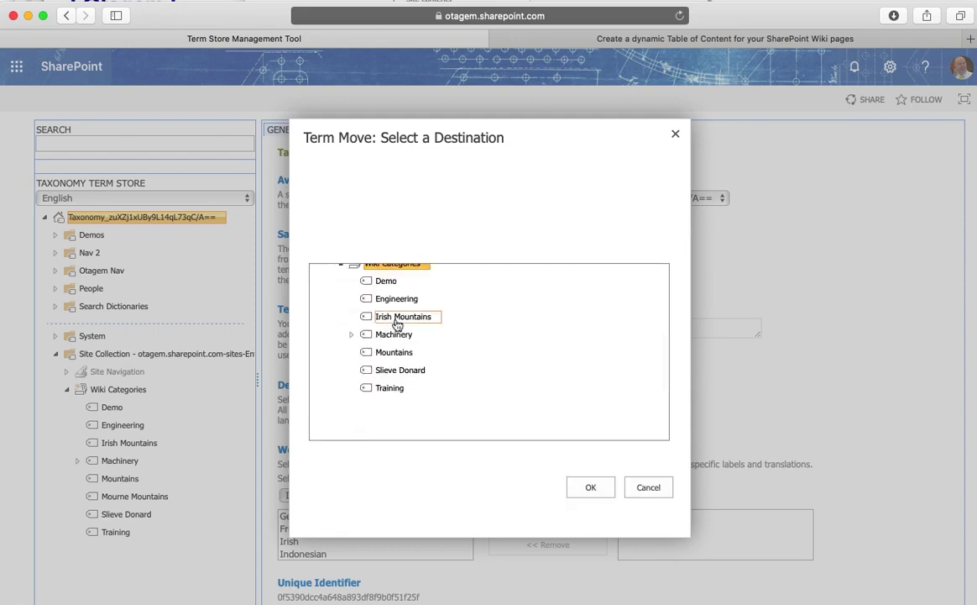
{"action": "left_click", "coordinate": [591, 488]}
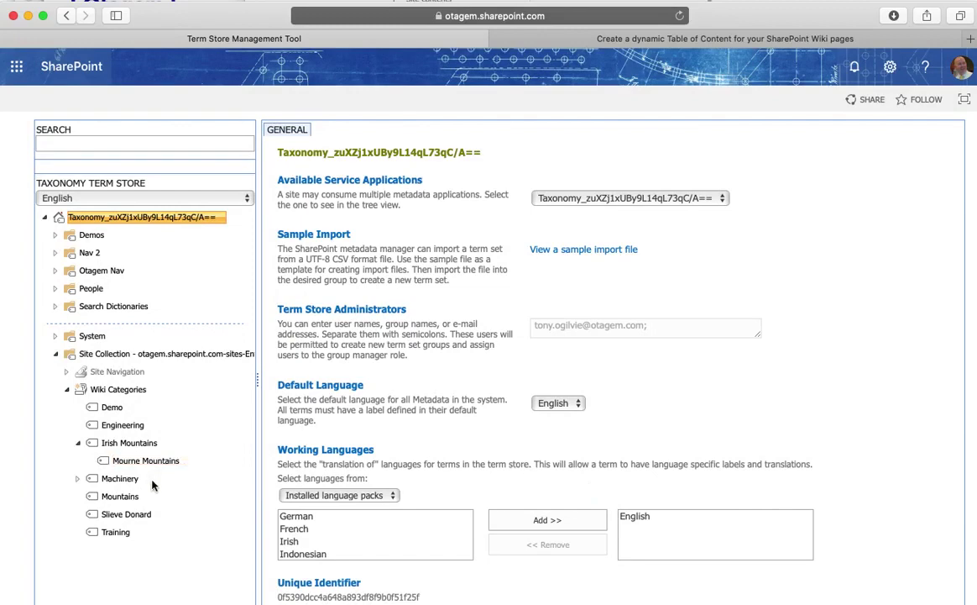
Step: Review the updated term tree, then return to the wiki's home page
{"action": "scroll", "coordinate": [152, 484], "scroll_direction": "down", "scroll_amount": 2}
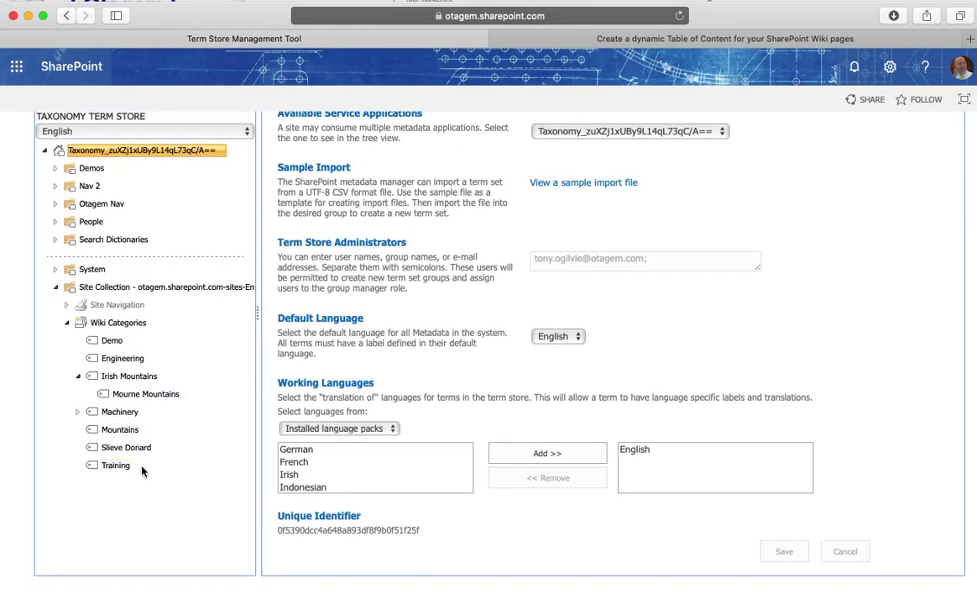
{"action": "scroll", "coordinate": [141, 471], "scroll_direction": "up", "scroll_amount": 4}
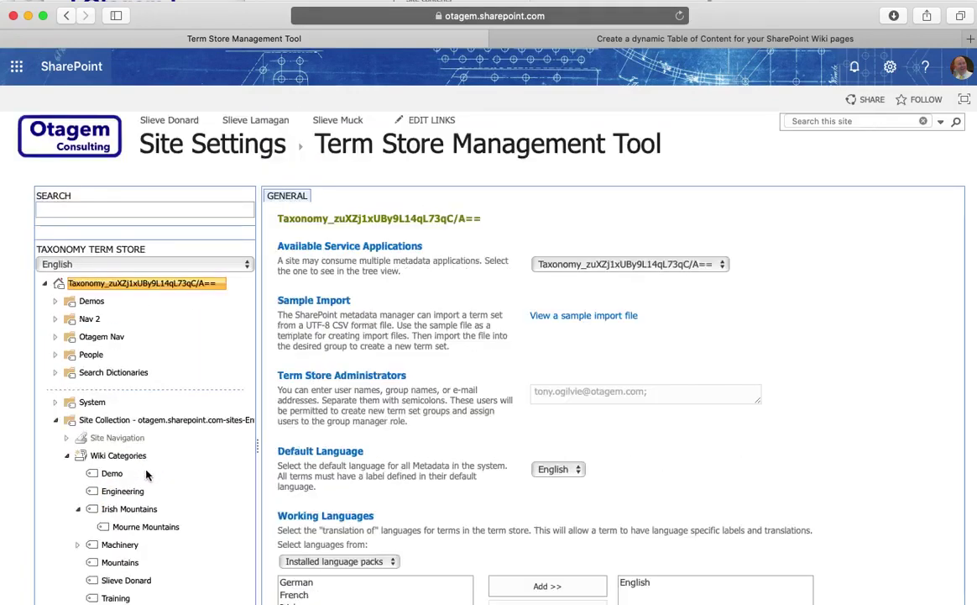
{"action": "scroll", "coordinate": [147, 476], "scroll_direction": "down", "scroll_amount": 4}
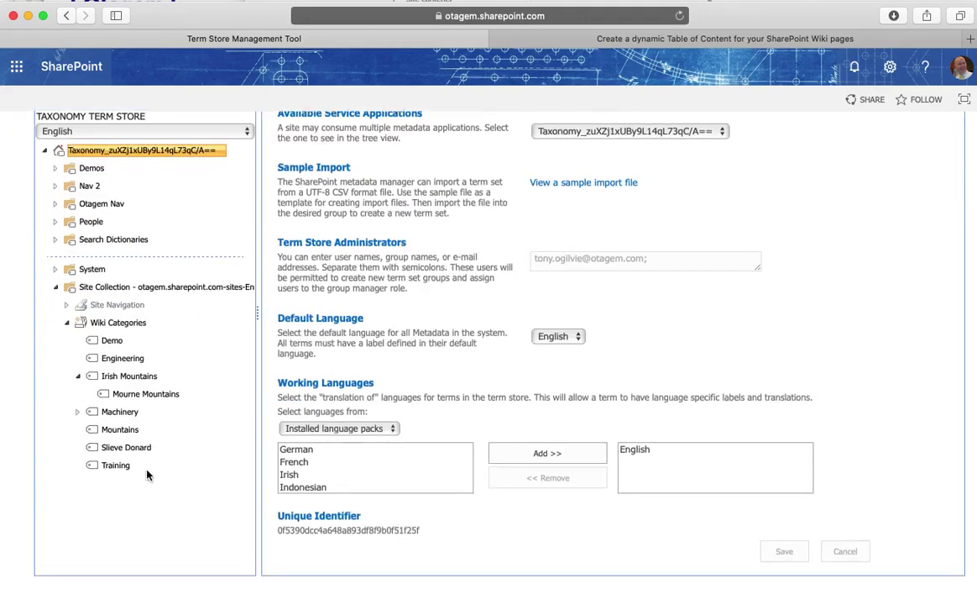
{"action": "scroll", "coordinate": [146, 476], "scroll_direction": "up", "scroll_amount": 3}
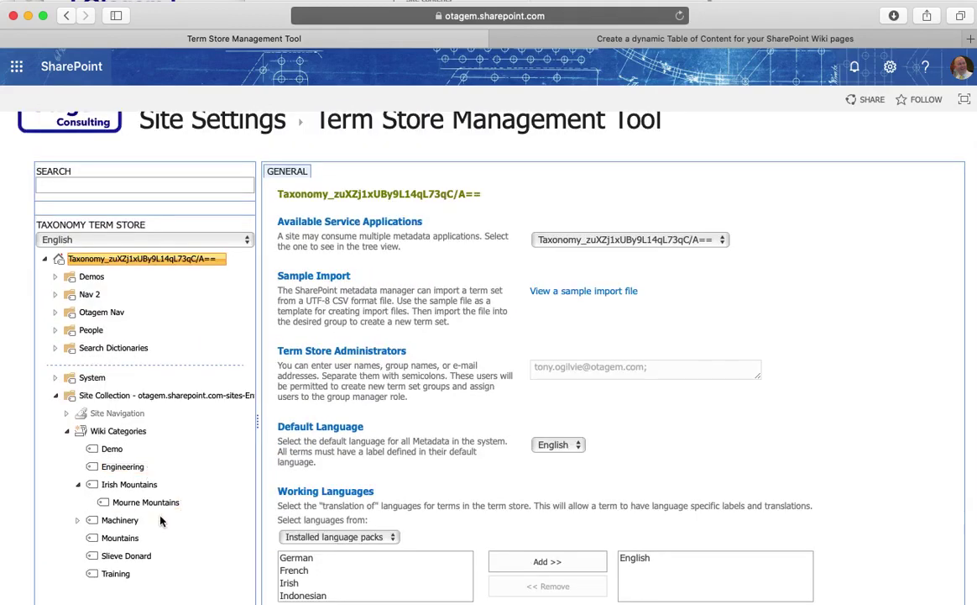
{"action": "scroll", "coordinate": [161, 506], "scroll_direction": "up", "scroll_amount": 1}
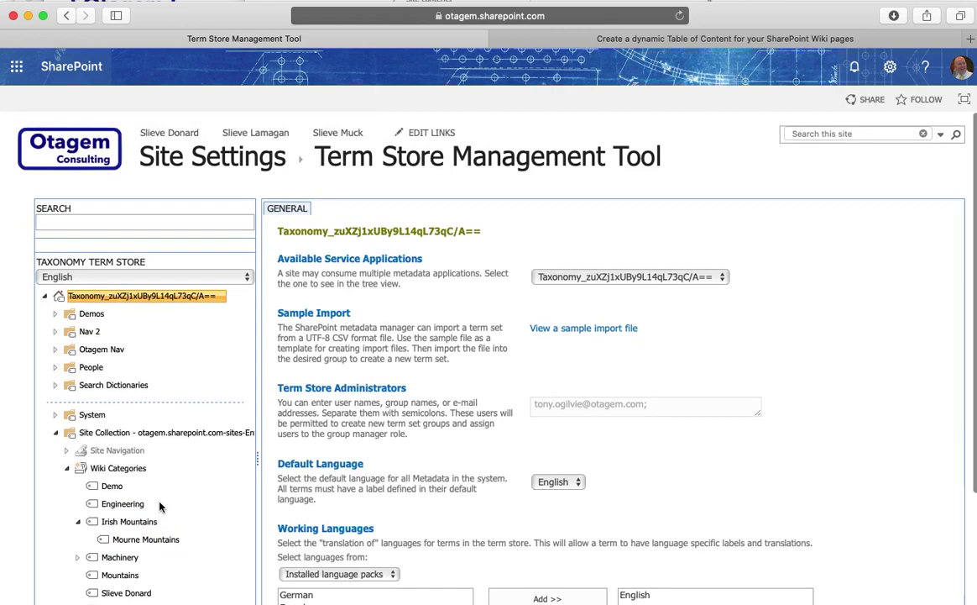
{"action": "scroll", "coordinate": [126, 479], "scroll_direction": "down", "scroll_amount": 1}
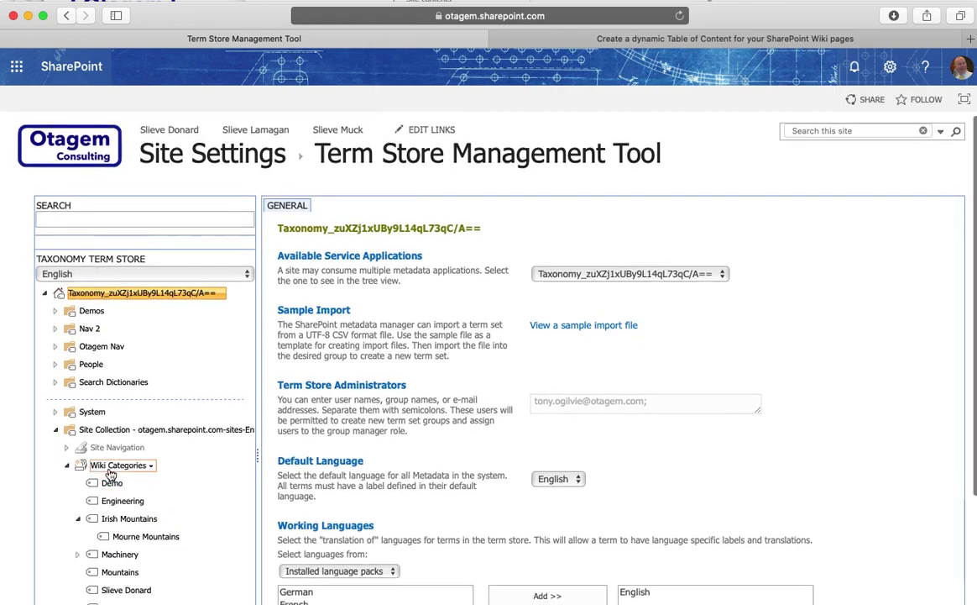
{"action": "scroll", "coordinate": [91, 475], "scroll_direction": "down", "scroll_amount": 1}
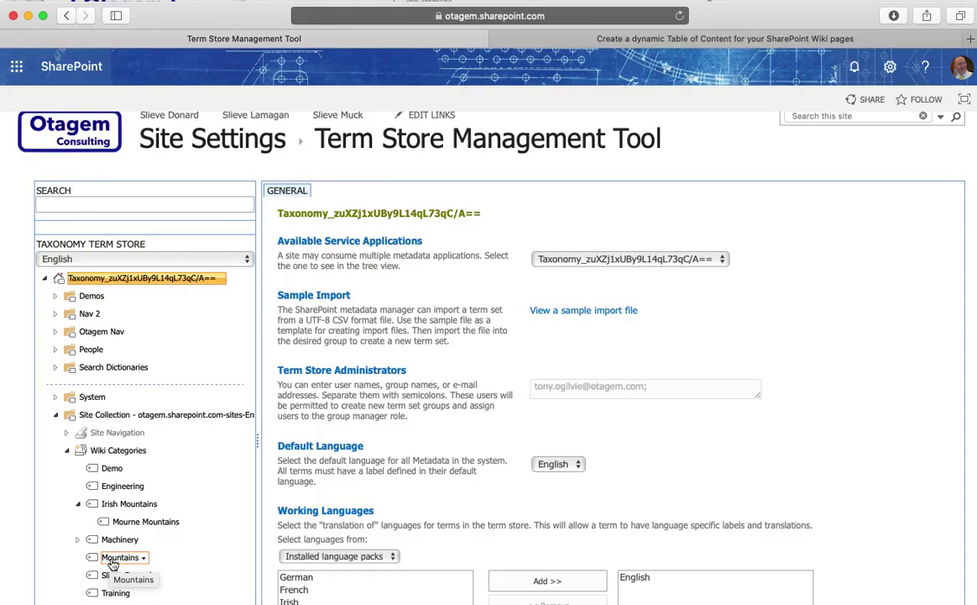
{"action": "left_click", "coordinate": [82, 134]}
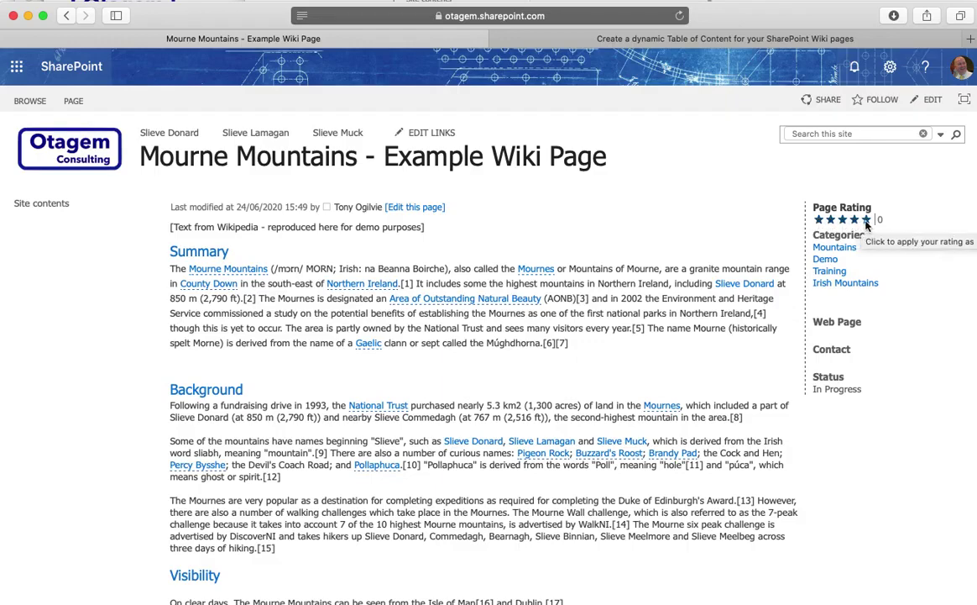
Step: Rate the Mourne Mountains page five stars and the Slieve Donard page four stars
{"action": "left_click", "coordinate": [867, 222]}
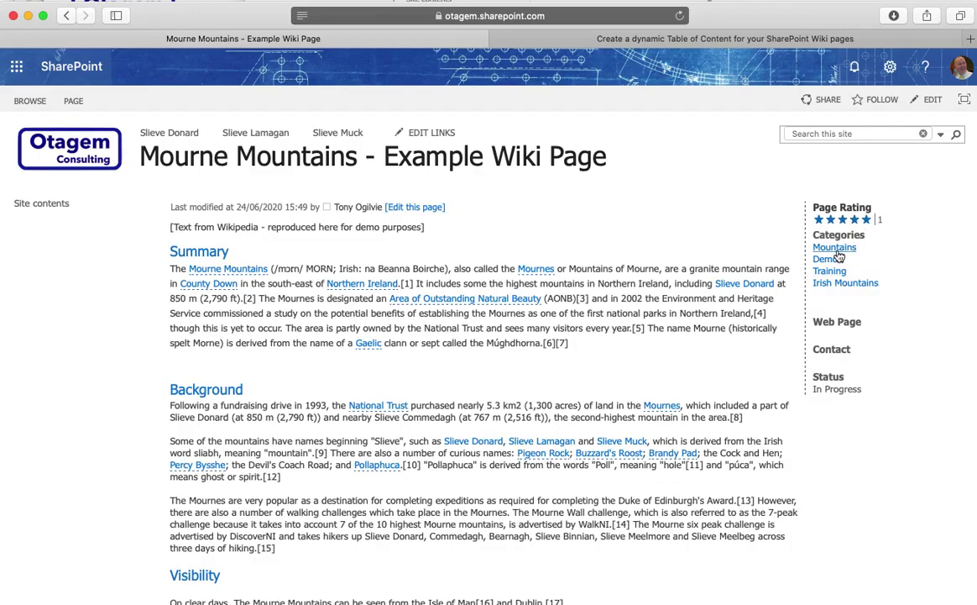
{"action": "left_click", "coordinate": [837, 252]}
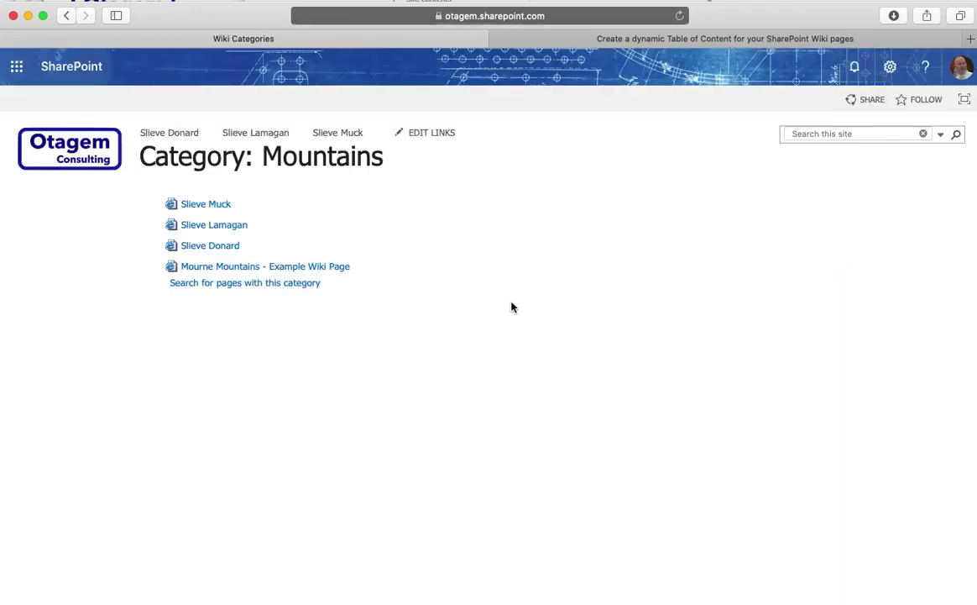
{"action": "left_click", "coordinate": [212, 252]}
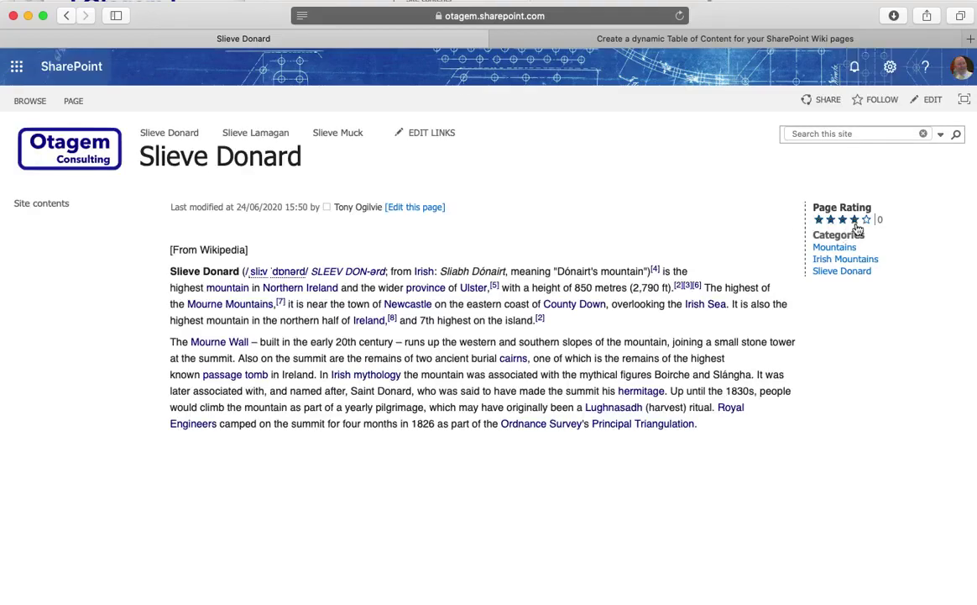
{"action": "left_click", "coordinate": [854, 223]}
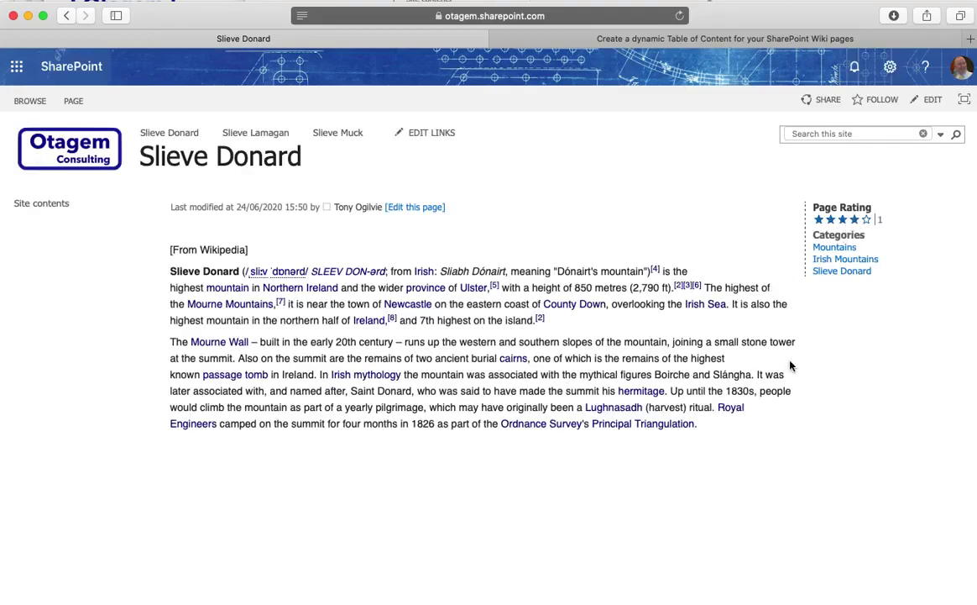